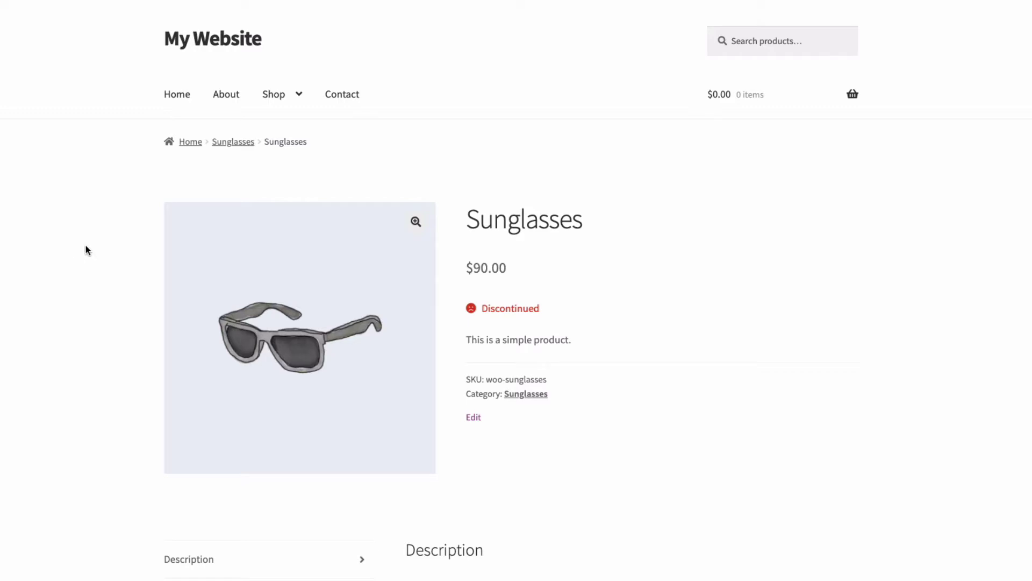
- Scroll down the Discontinued Sunglasses page to its related products
{"action": "scroll", "coordinate": [86, 247], "scroll_direction": "down", "scroll_amount": 5}
{"action": "scroll", "coordinate": [85, 246], "scroll_direction": "down", "scroll_amount": 6}
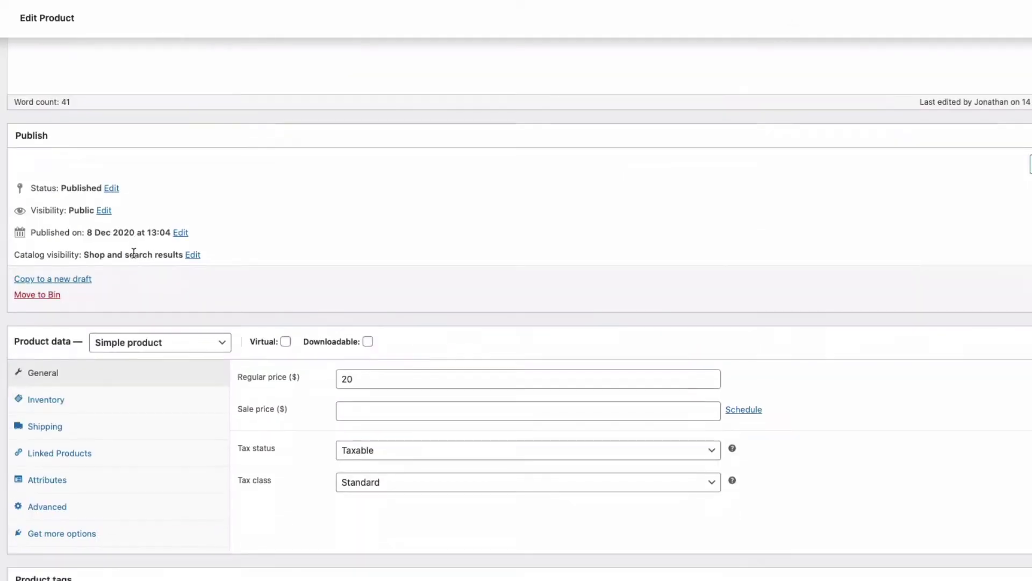
- Keep the Polo's stock status Out of stock, clear its regular price and move to the sale price of 18
{"action": "scroll", "coordinate": [32, 347], "scroll_direction": "down", "scroll_amount": 2}
{"action": "left_click", "coordinate": [46, 329]}
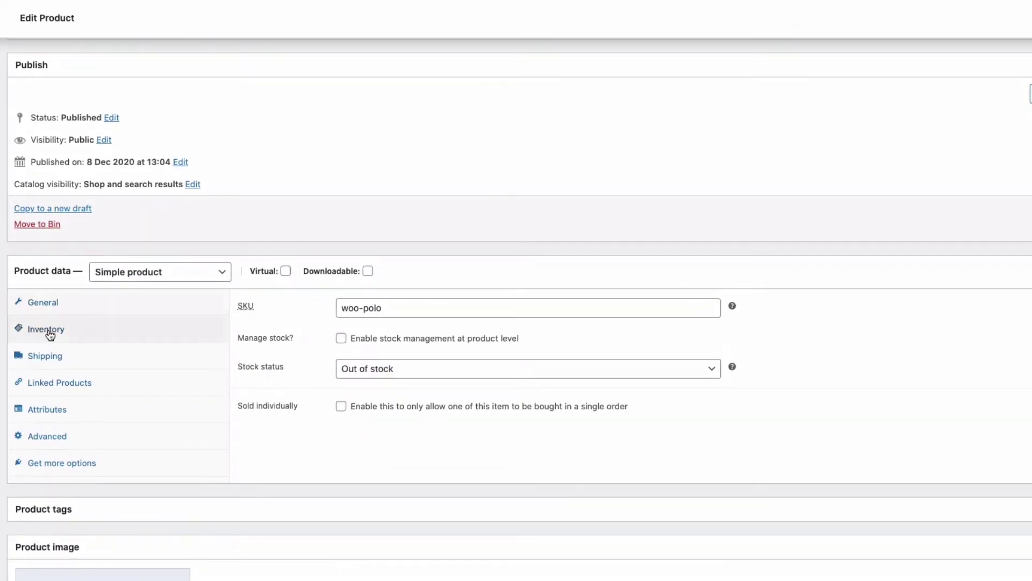
{"action": "left_click", "coordinate": [352, 369]}
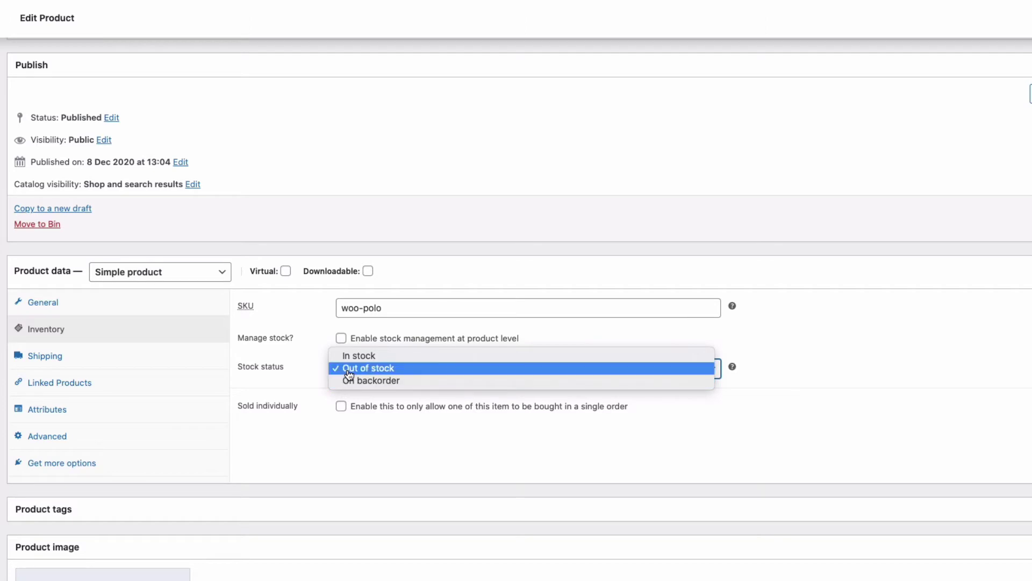
{"action": "left_click", "coordinate": [349, 369]}
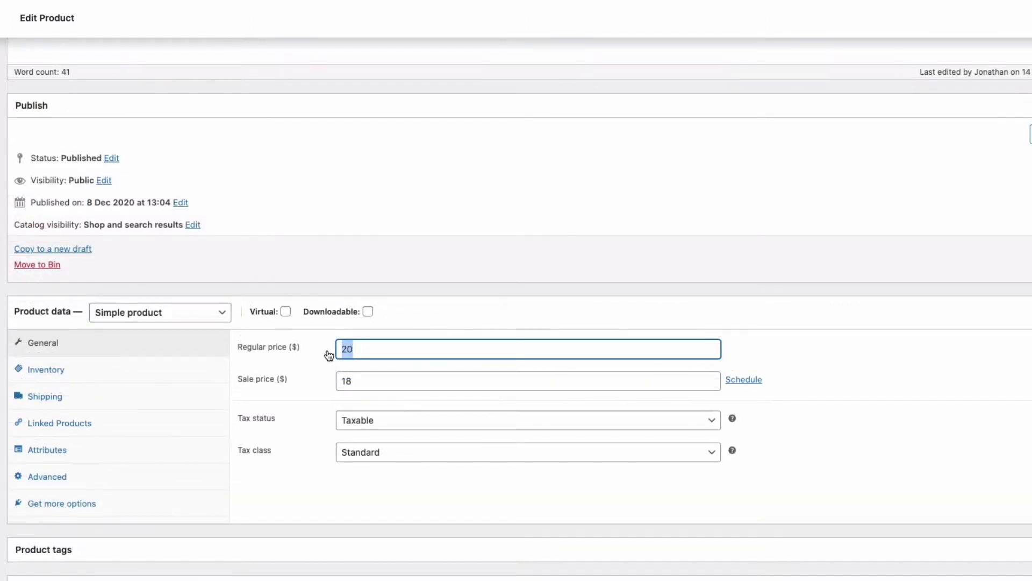
{"action": "key", "text": "BackSpace"}
{"action": "key", "text": "Tab"}
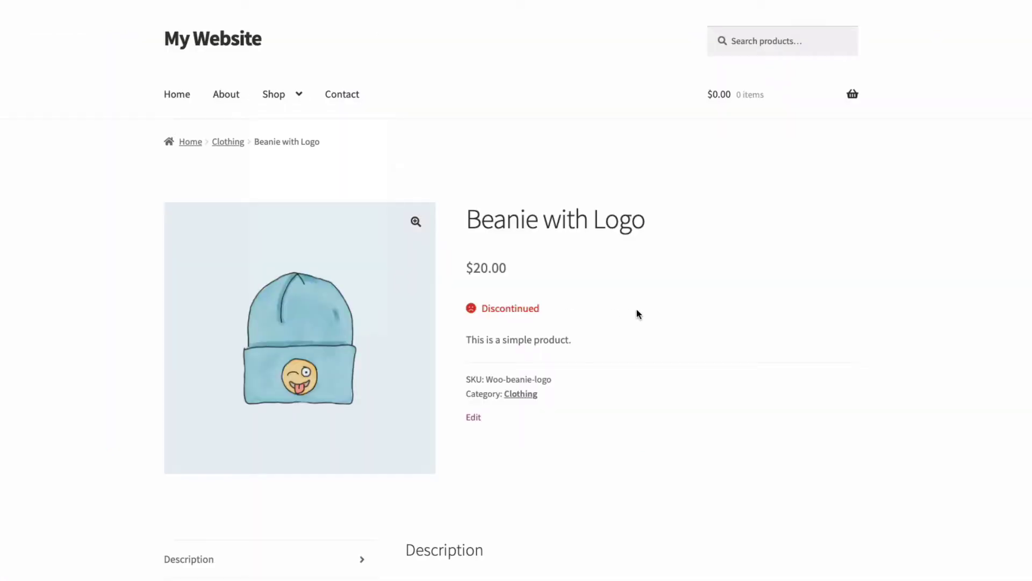
- Open the Sunglasses product page from the order and scroll to You may also like
{"action": "scroll", "coordinate": [640, 307], "scroll_direction": "down", "scroll_amount": 4}
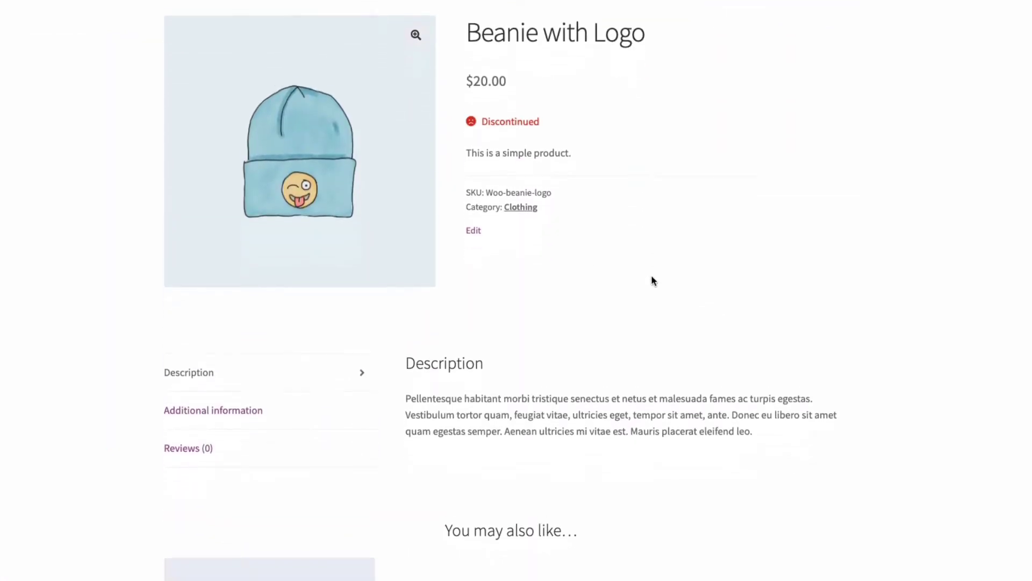
{"action": "scroll", "coordinate": [652, 280], "scroll_direction": "down", "scroll_amount": 6}
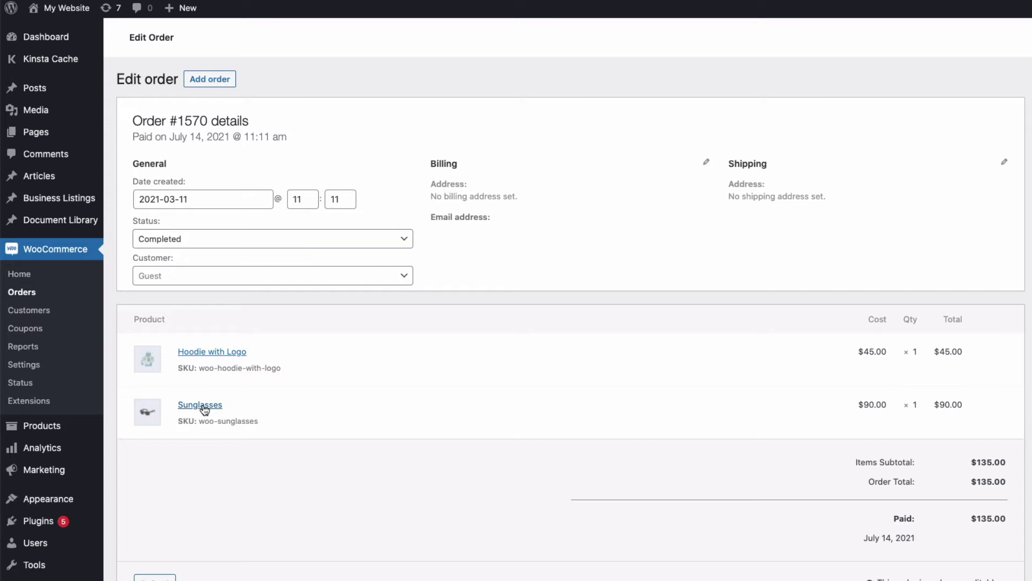
{"action": "left_click", "coordinate": [204, 410]}
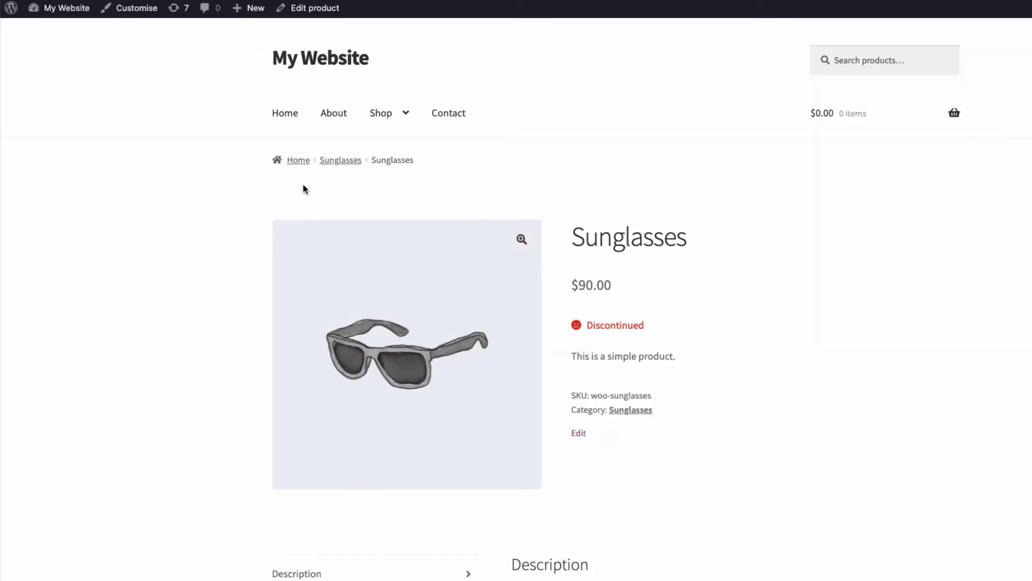
{"action": "scroll", "coordinate": [723, 287], "scroll_direction": "down", "scroll_amount": 1}
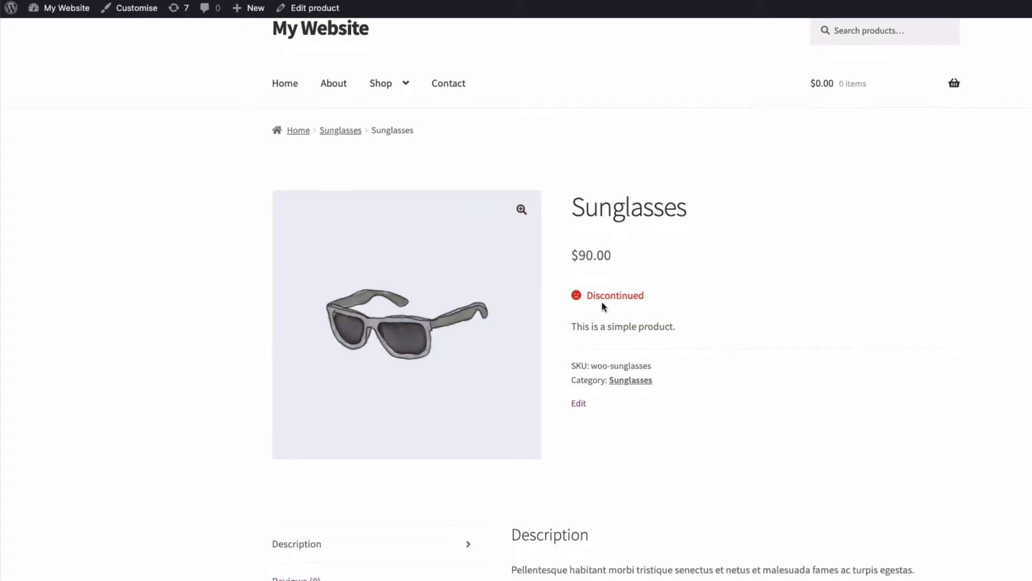
{"action": "scroll", "coordinate": [601, 302], "scroll_direction": "down", "scroll_amount": 8}
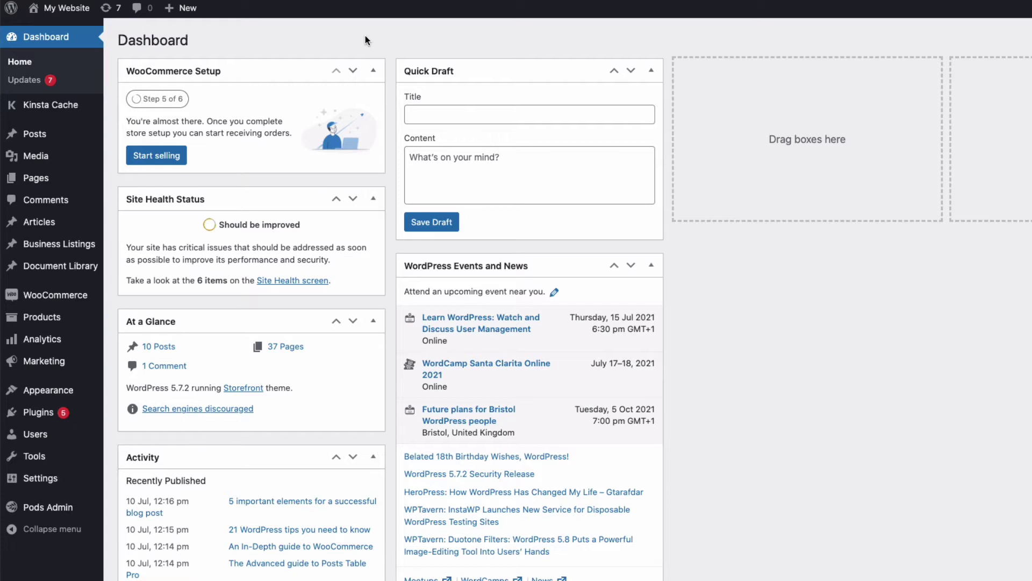
- Pass through Add New and Upload Plugin to Installed Plugins, then open WooCommerce Discontinued Products Settings
{"action": "mouse_move", "coordinate": [50, 417]}
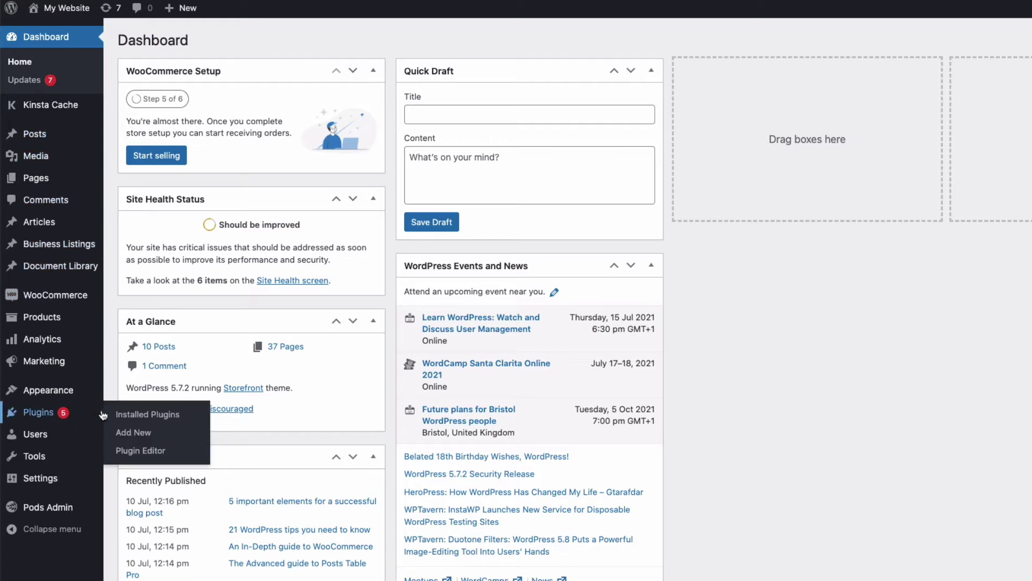
{"action": "left_click", "coordinate": [131, 434]}
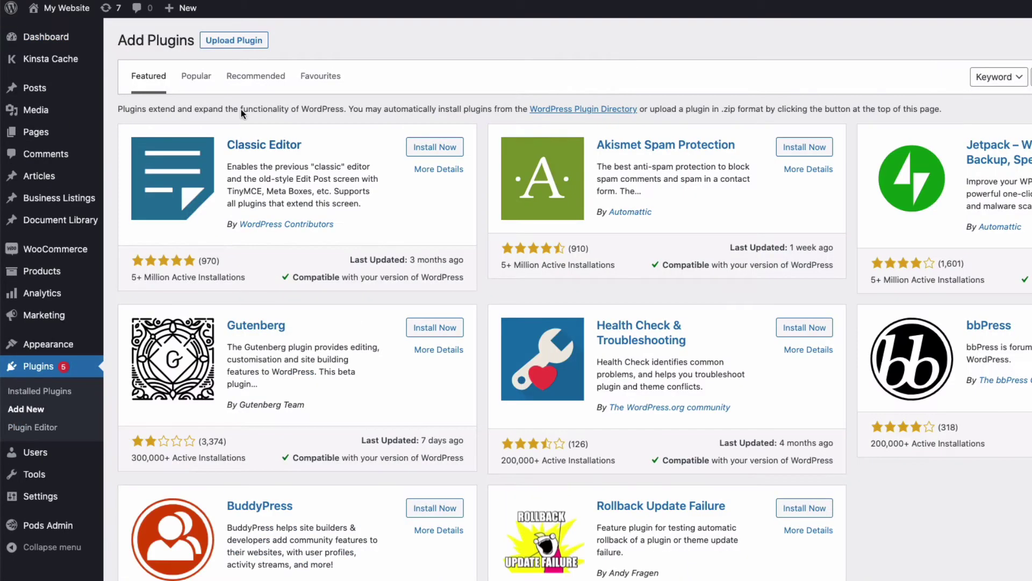
{"action": "left_click", "coordinate": [256, 46]}
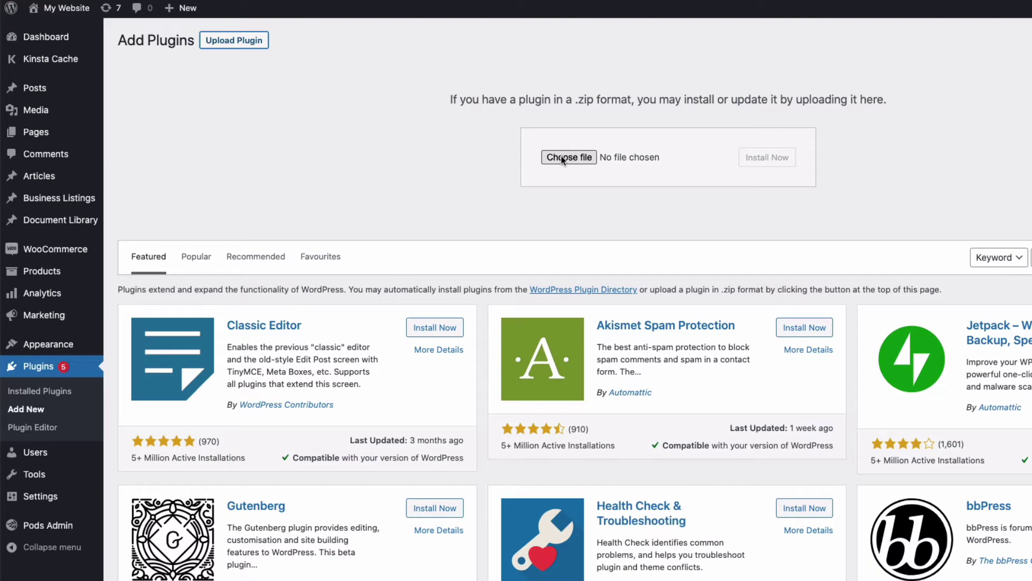
{"action": "left_click", "coordinate": [68, 400]}
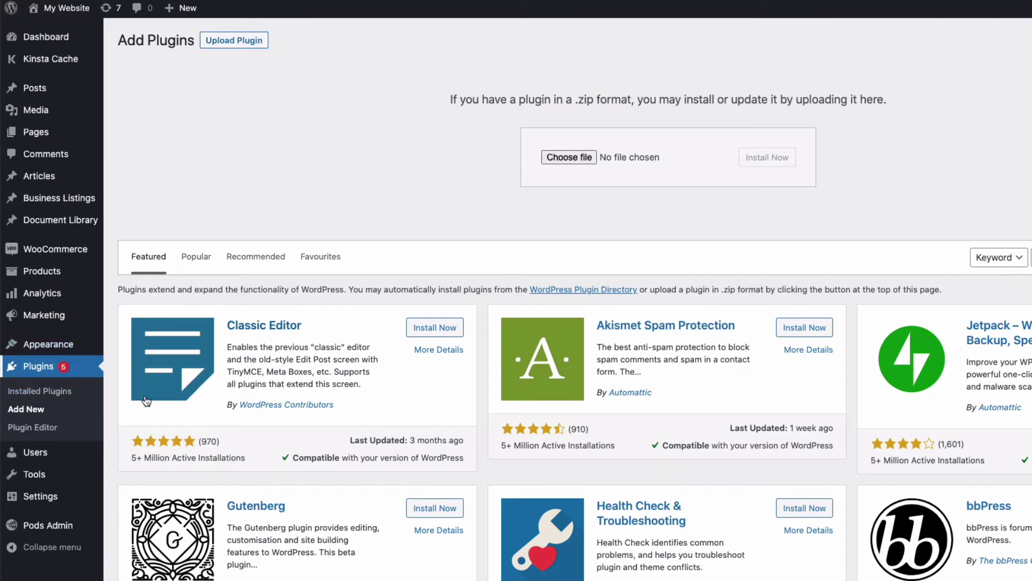
{"action": "scroll", "coordinate": [146, 398], "scroll_direction": "down", "scroll_amount": 10}
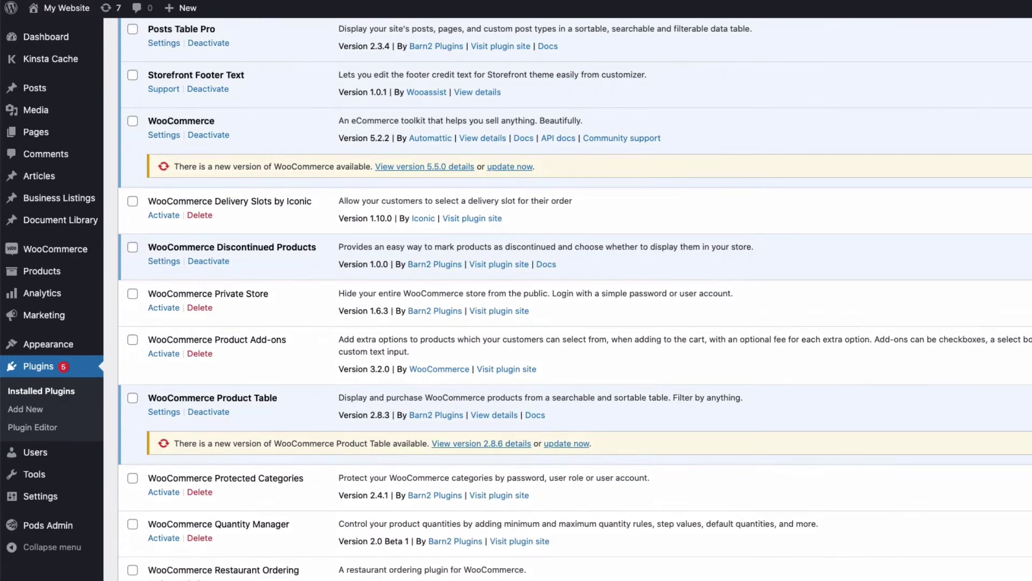
{"action": "left_click", "coordinate": [162, 262]}
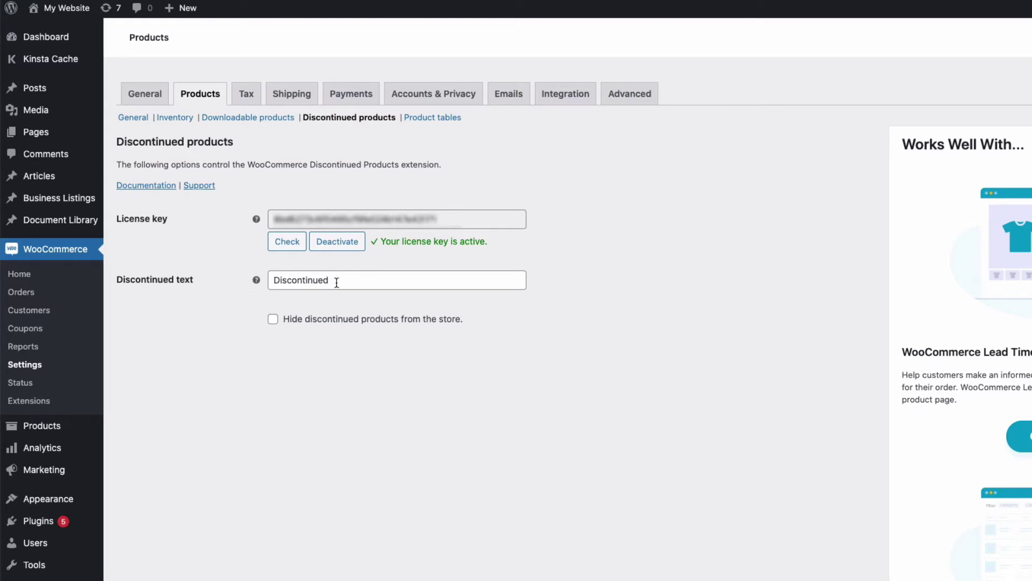
- Review the 'Discontinued' label text, leave hiding unchecked, and go to All Products
{"action": "mouse_move", "coordinate": [337, 282]}
{"action": "left_mouse_down"}
{"action": "mouse_move", "coordinate": [269, 285]}
{"action": "mouse_move", "coordinate": [320, 286]}
{"action": "left_mouse_up"}
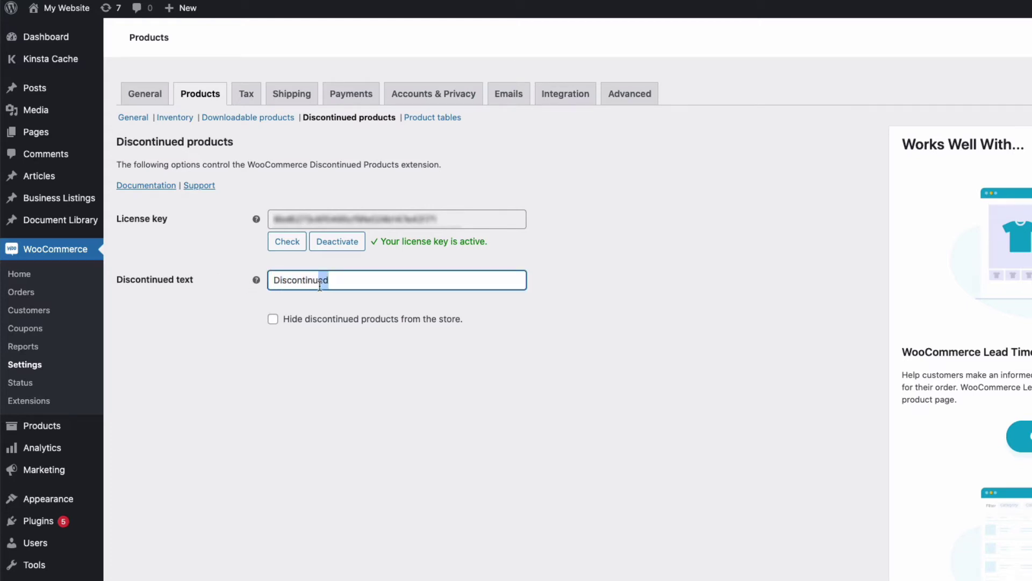
{"action": "left_click", "coordinate": [248, 333]}
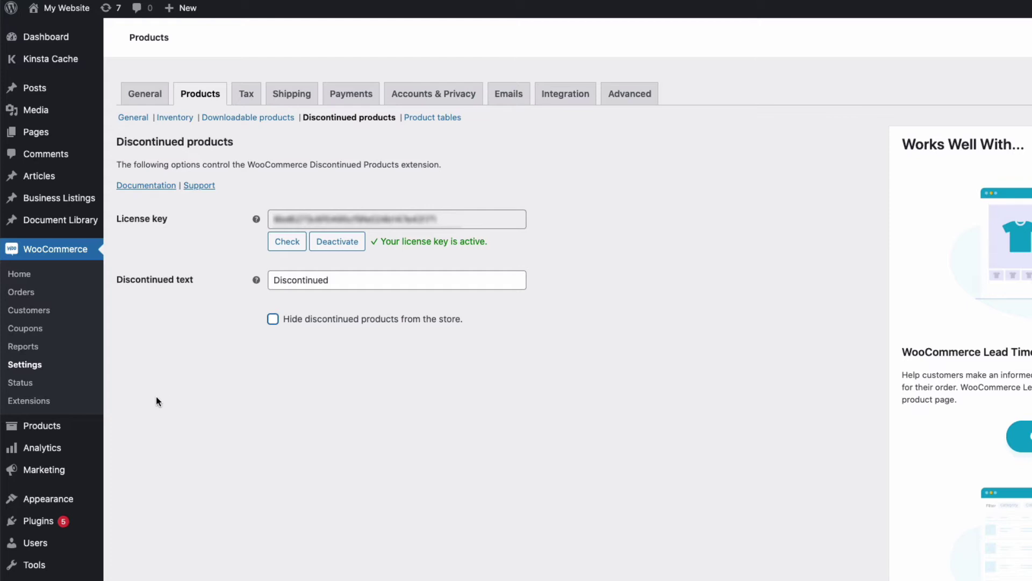
{"action": "left_click", "coordinate": [41, 425]}
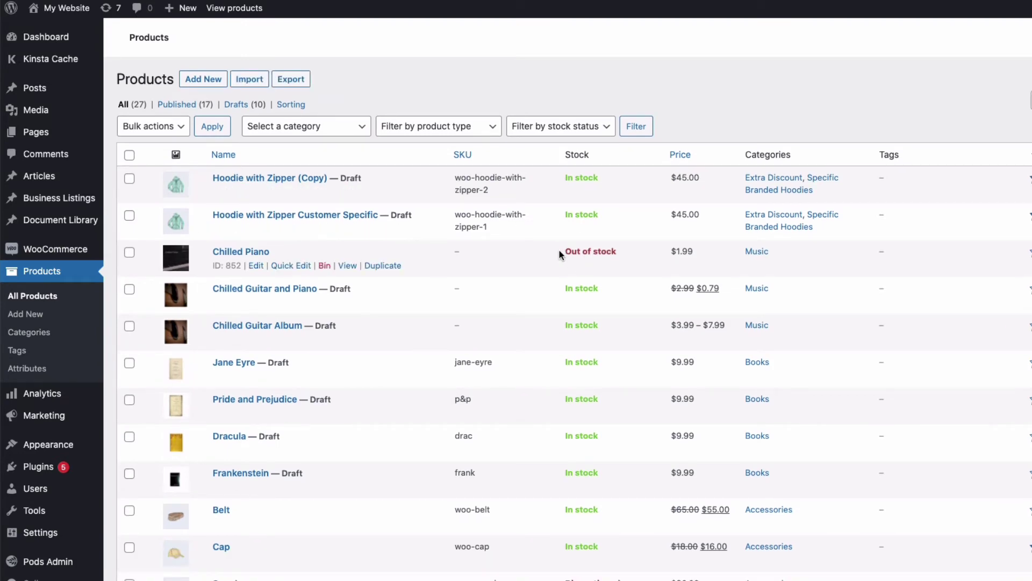
- Set the Sunglasses product's Inventory stock status to Discontinued
{"action": "scroll", "coordinate": [559, 250], "scroll_direction": "down", "scroll_amount": 6}
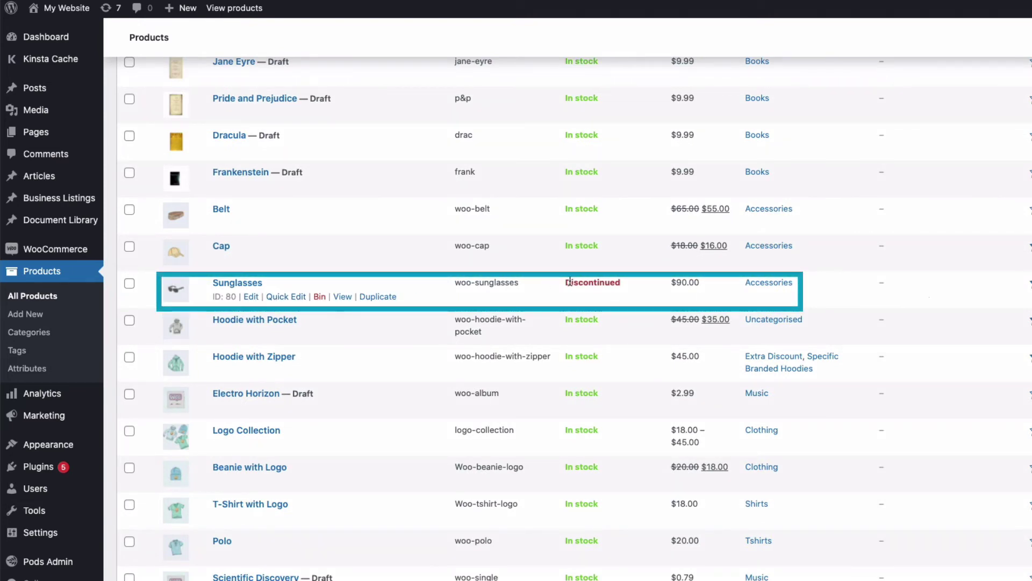
{"action": "left_click", "coordinate": [253, 299]}
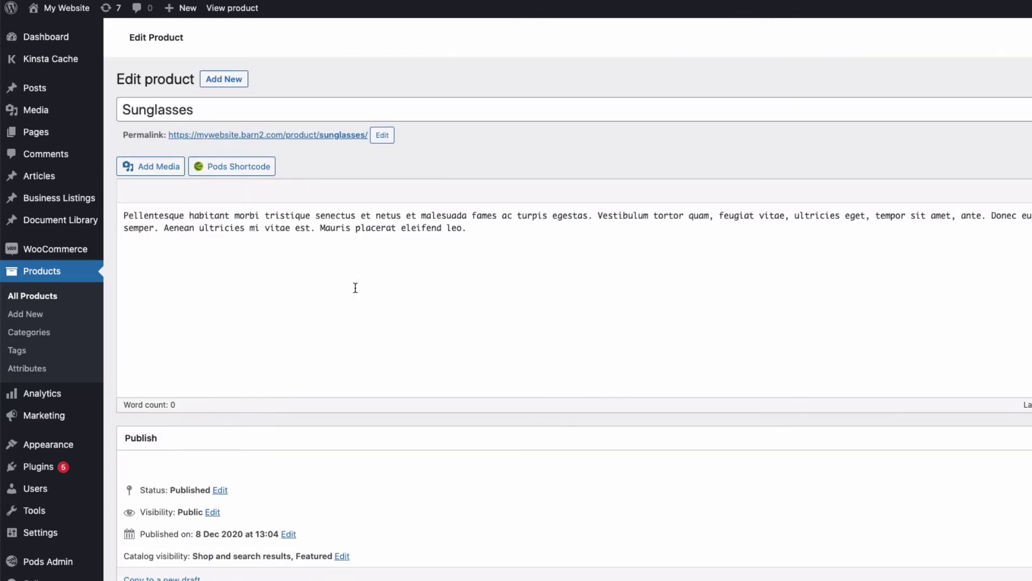
{"action": "scroll", "coordinate": [347, 289], "scroll_direction": "down", "scroll_amount": 6}
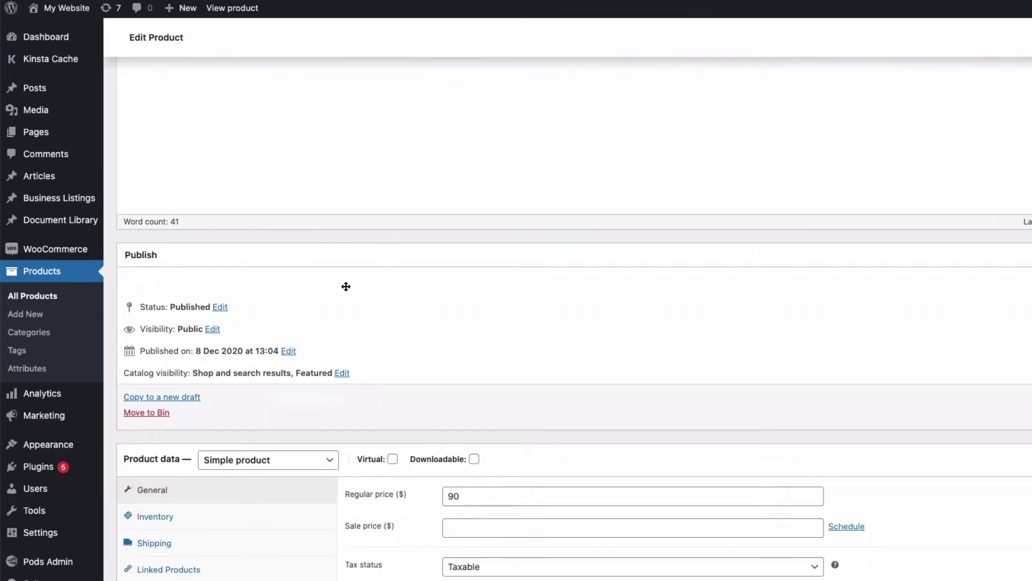
{"action": "left_click", "coordinate": [164, 381]}
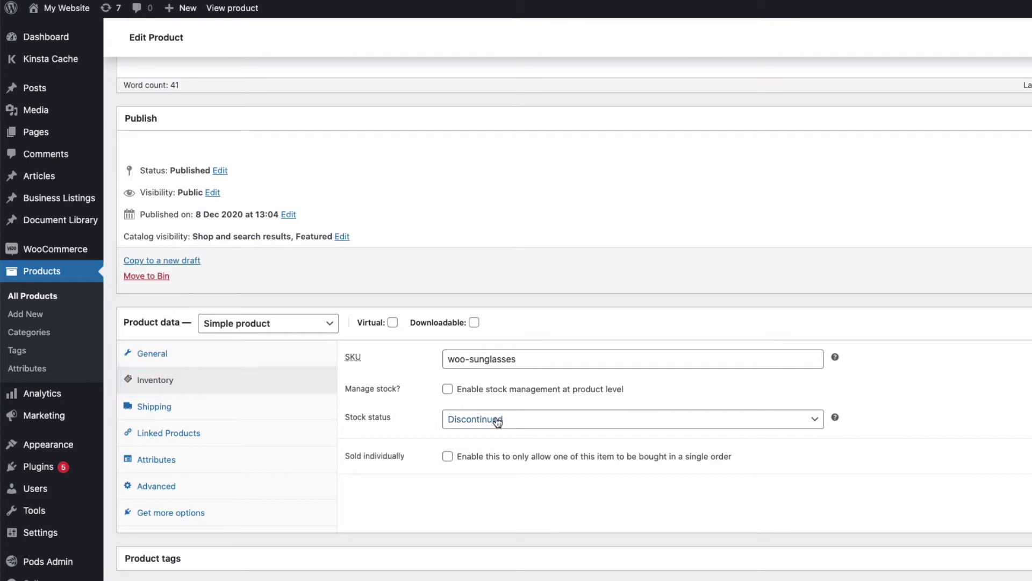
{"action": "left_click", "coordinate": [519, 424]}
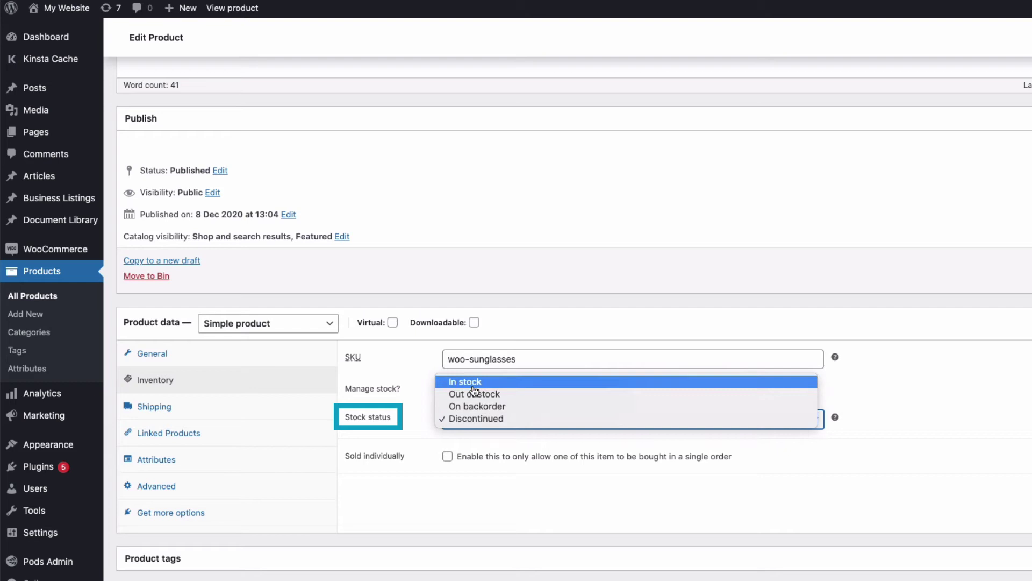
{"action": "left_click", "coordinate": [473, 420]}
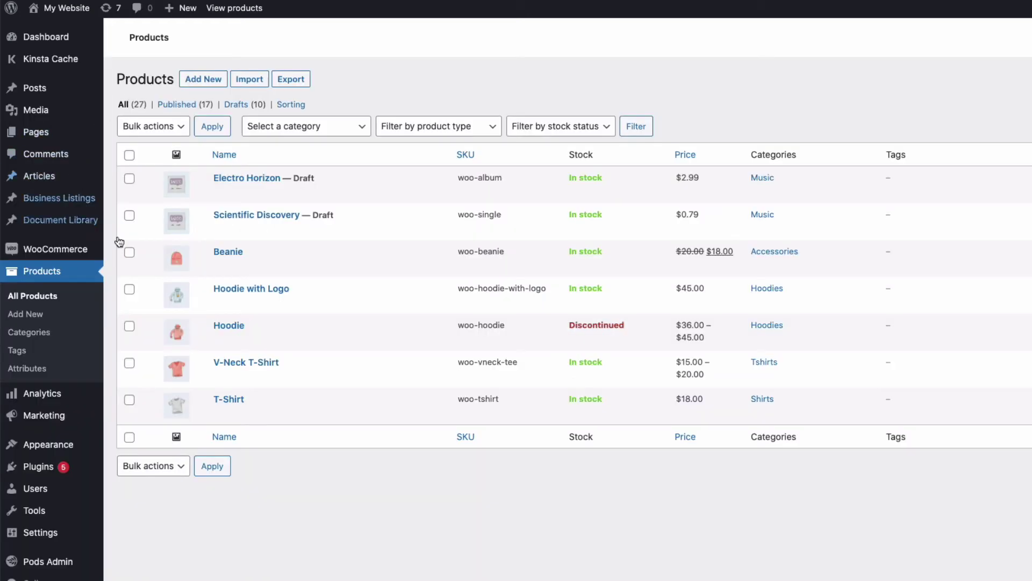
{"action": "mouse_move", "coordinate": [288, 345]}
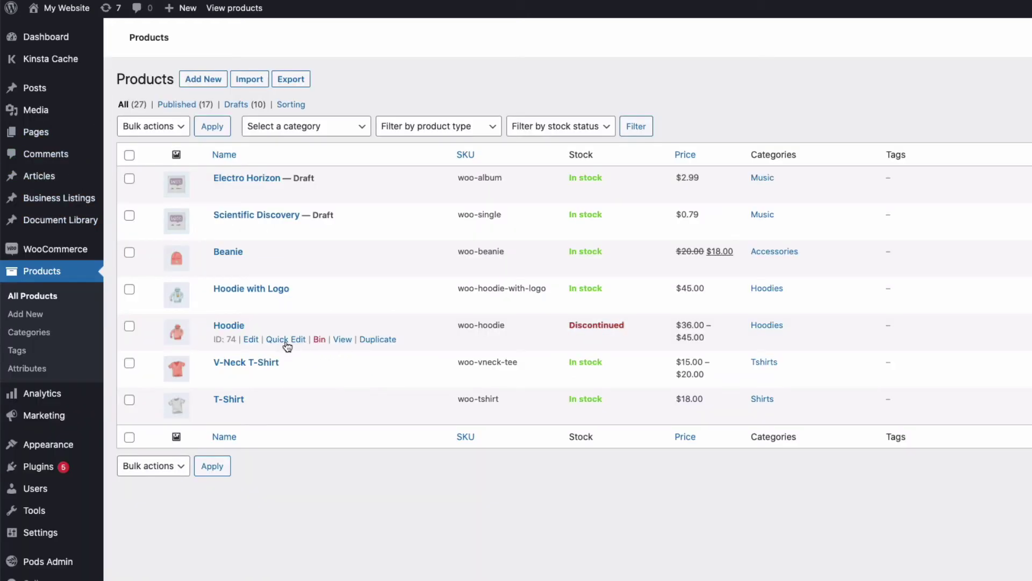
- Expand the Hoodie's variations and set variation #97's stock status to Discontinued
{"action": "left_click", "coordinate": [251, 340]}
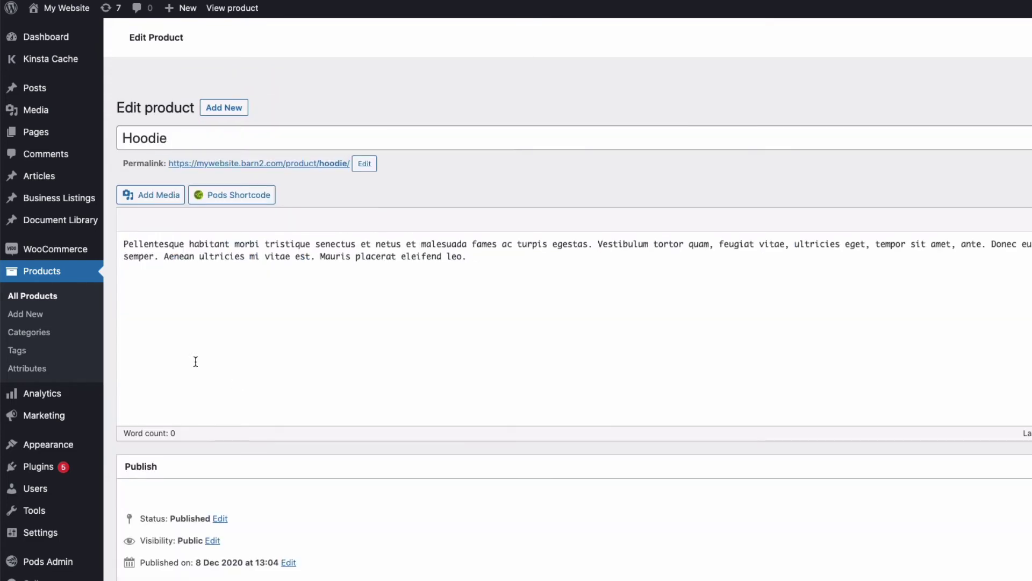
{"action": "scroll", "coordinate": [195, 359], "scroll_direction": "down", "scroll_amount": 10}
{"action": "scroll", "coordinate": [228, 325], "scroll_direction": "down", "scroll_amount": 2}
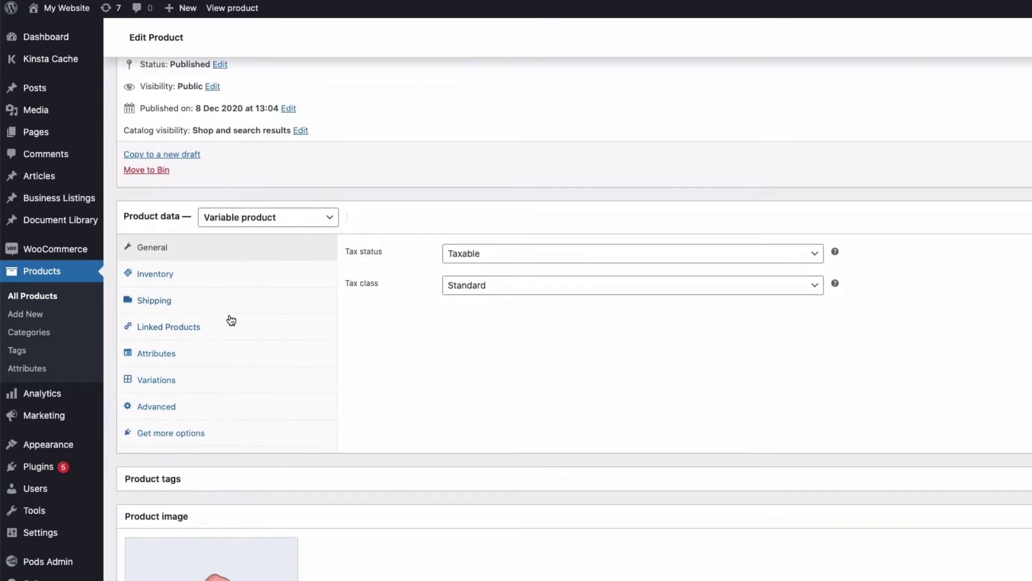
{"action": "left_click", "coordinate": [156, 370]}
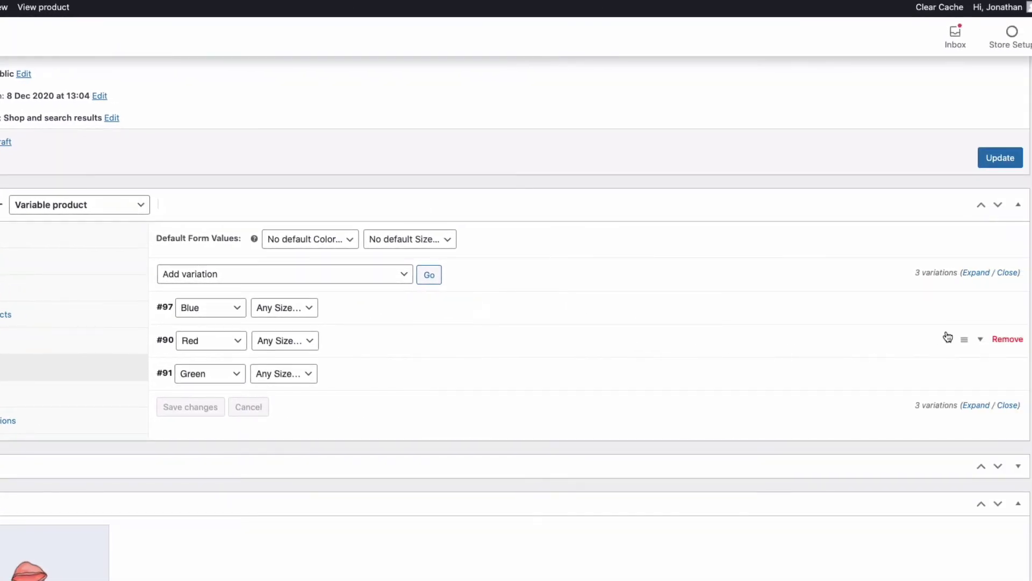
{"action": "left_click", "coordinate": [970, 275]}
{"action": "scroll", "coordinate": [564, 322], "scroll_direction": "down", "scroll_amount": 4}
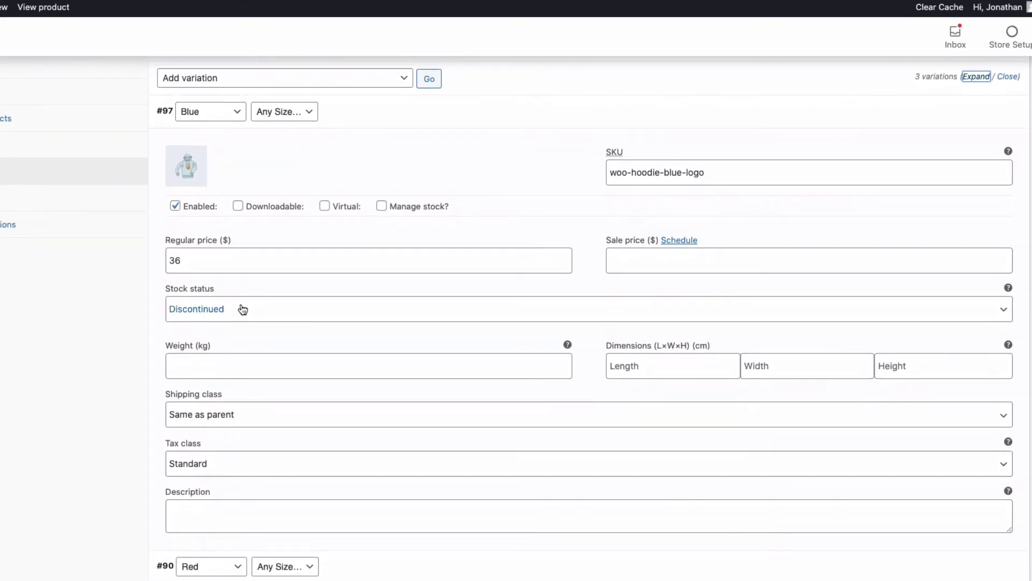
{"action": "left_click", "coordinate": [240, 310]}
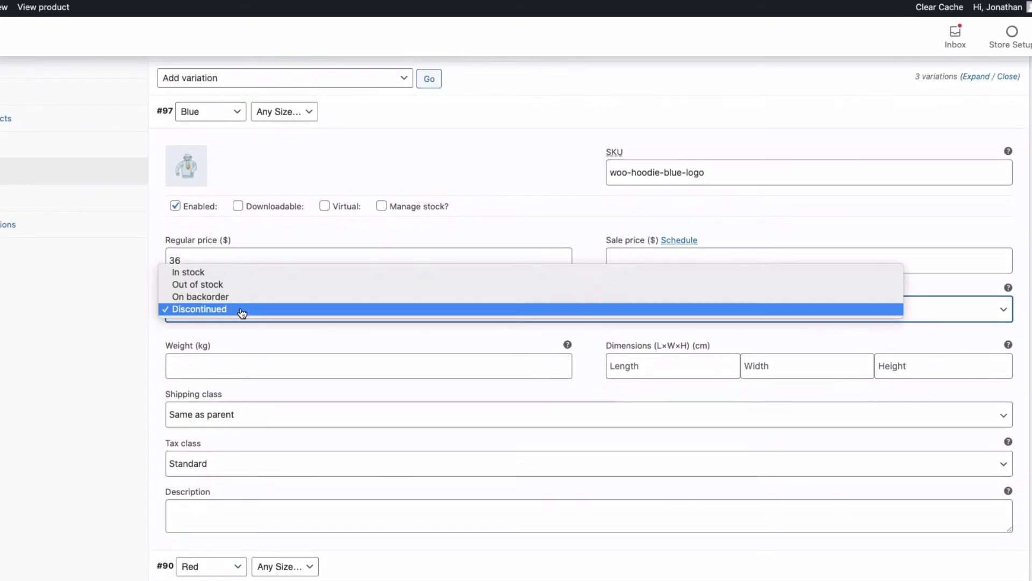
{"action": "left_click", "coordinate": [203, 308]}
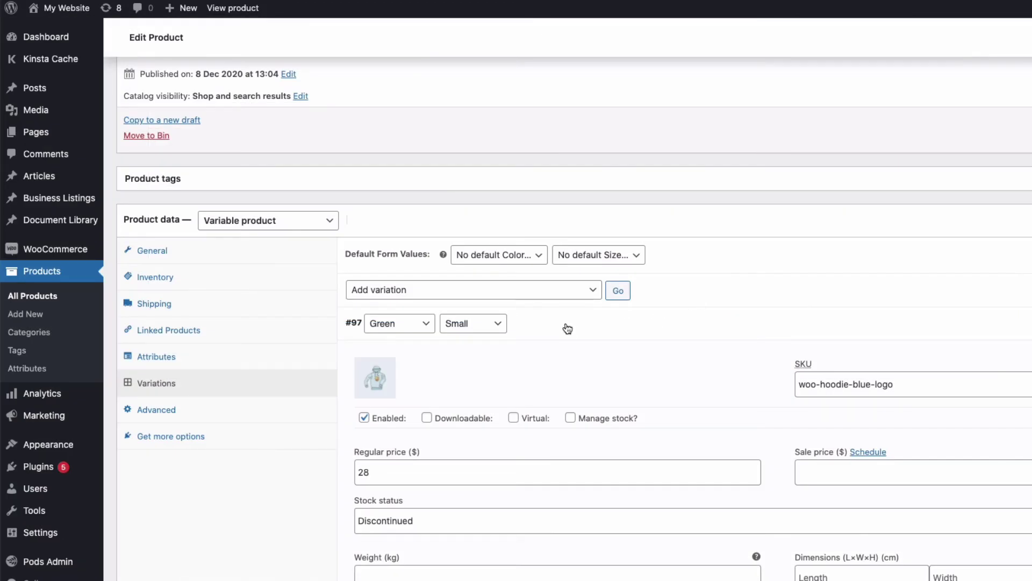
- Apply 'Set Status - Discontinued' to all Hoodie variations and expand them to verify
{"action": "left_click", "coordinate": [594, 294]}
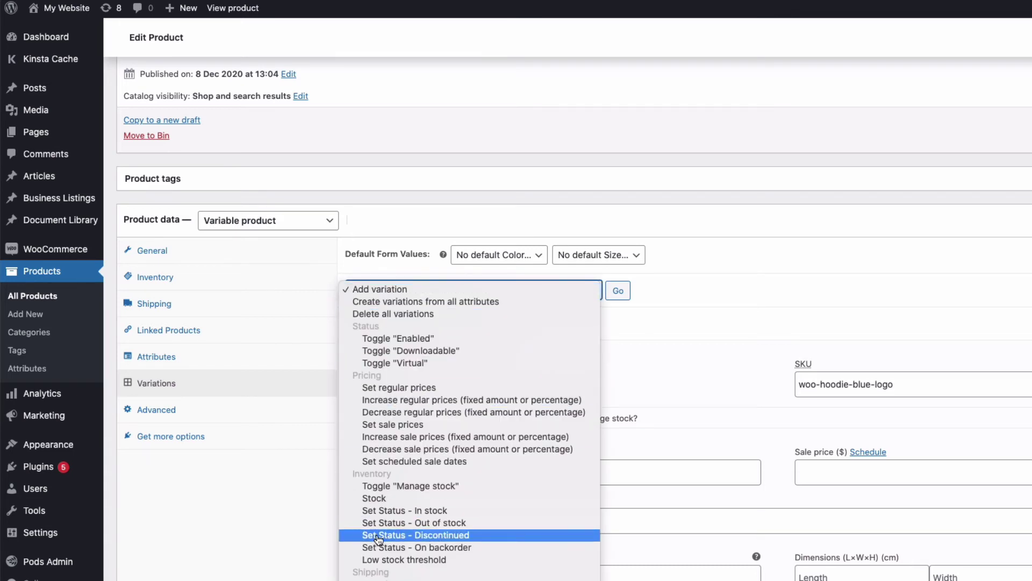
{"action": "left_click", "coordinate": [415, 535]}
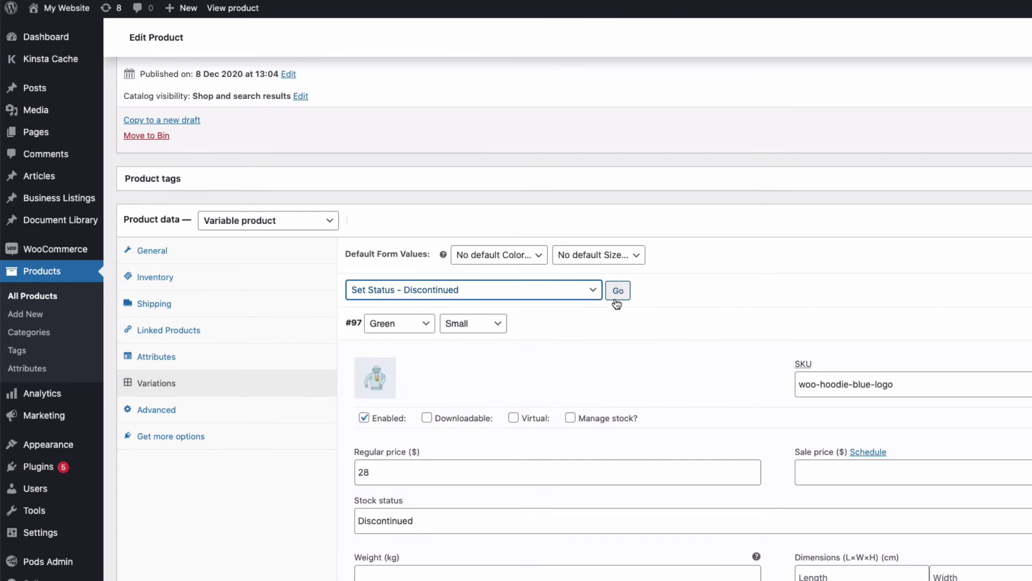
{"action": "left_click", "coordinate": [617, 291]}
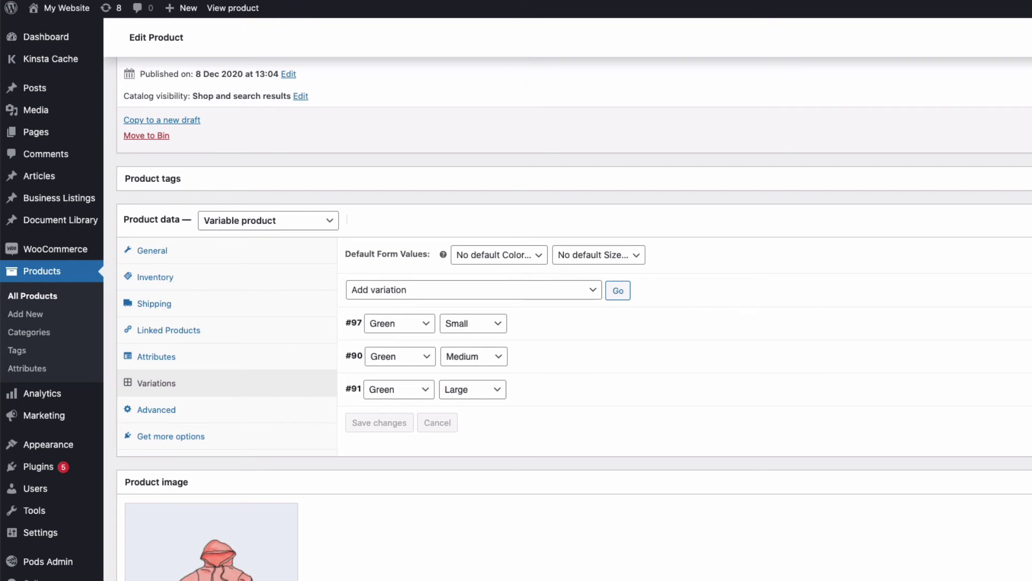
{"action": "left_click", "coordinate": [956, 287]}
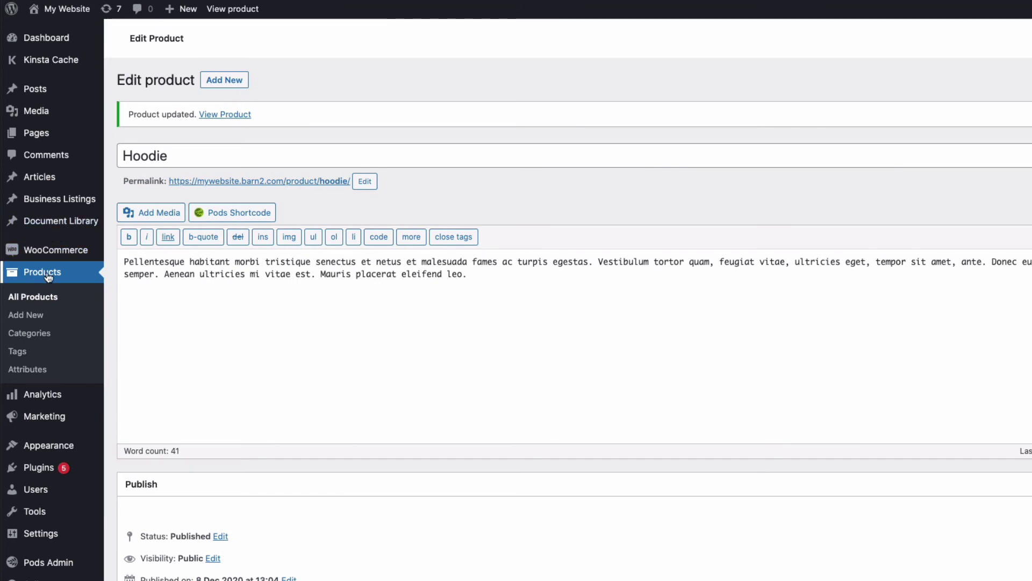
- In All Products, select Hoodie with Zipper Customer Specific, Belt, Cap and Sunglasses
{"action": "left_click", "coordinate": [47, 276]}
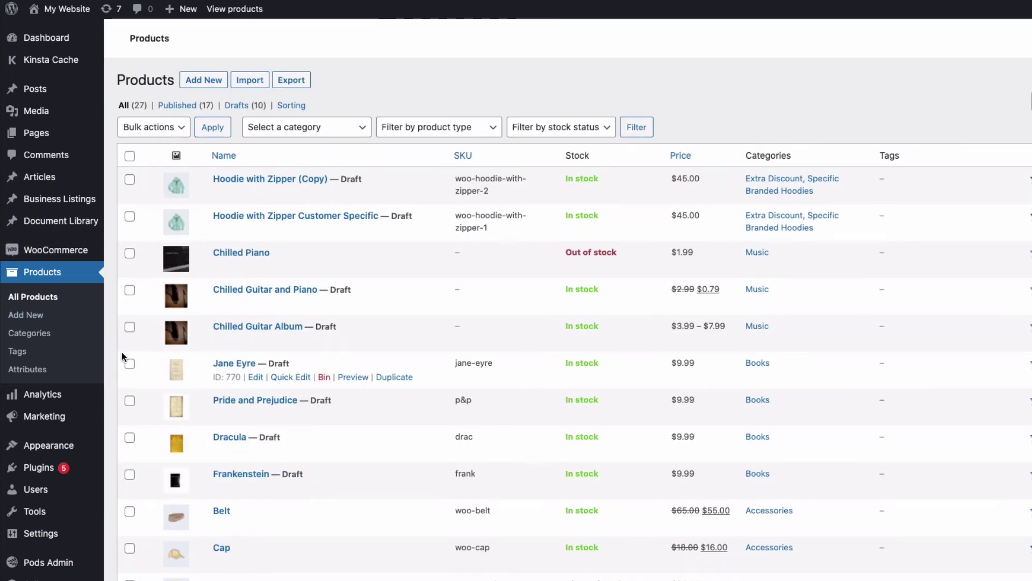
{"action": "left_click", "coordinate": [130, 213]}
{"action": "left_click", "coordinate": [129, 509]}
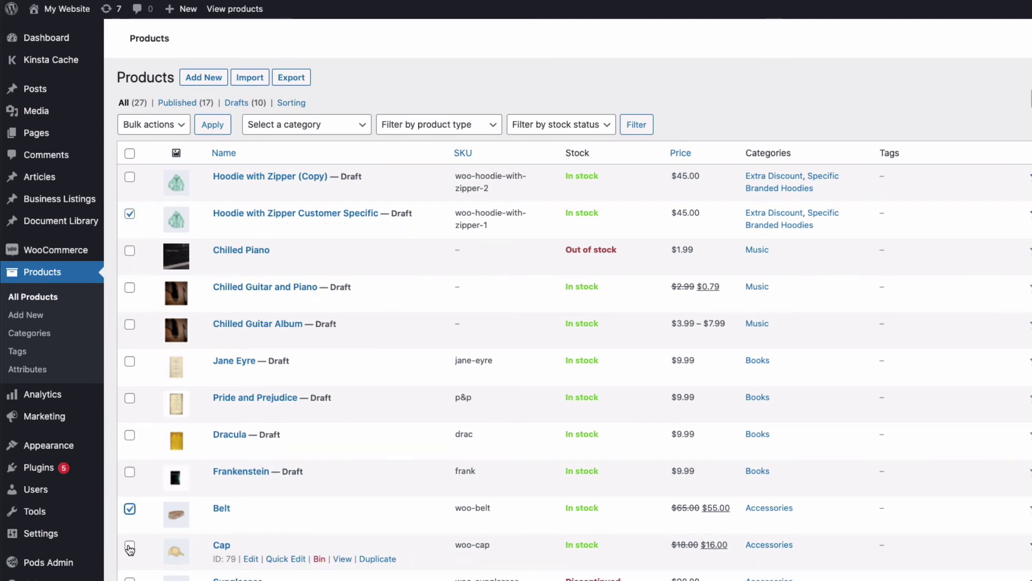
{"action": "left_click", "coordinate": [129, 545]}
{"action": "left_click", "coordinate": [130, 578]}
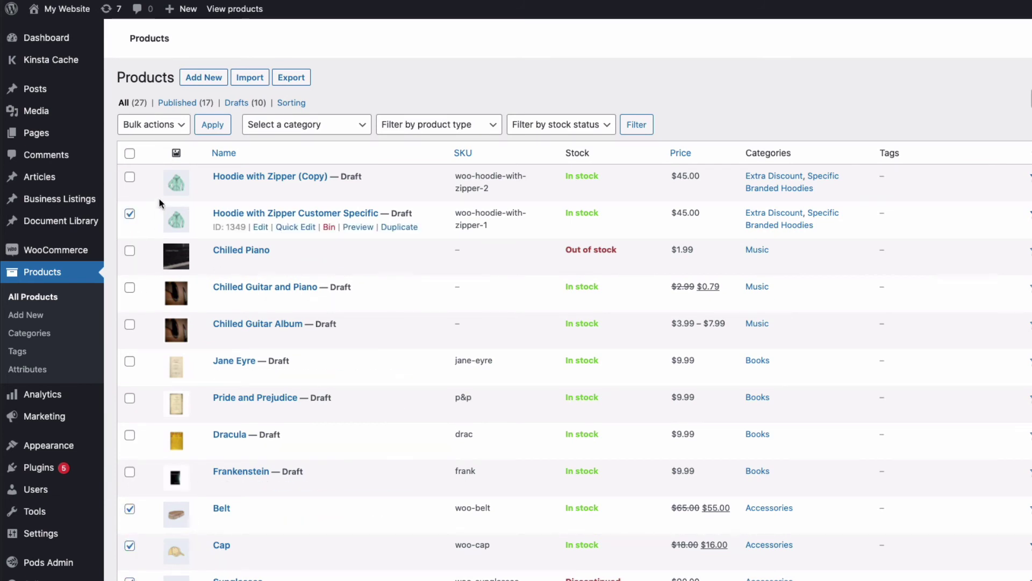
- Bulk edit the selected products, setting 'In stock?' to Discontinued
{"action": "left_click", "coordinate": [156, 125]}
{"action": "left_click", "coordinate": [163, 137]}
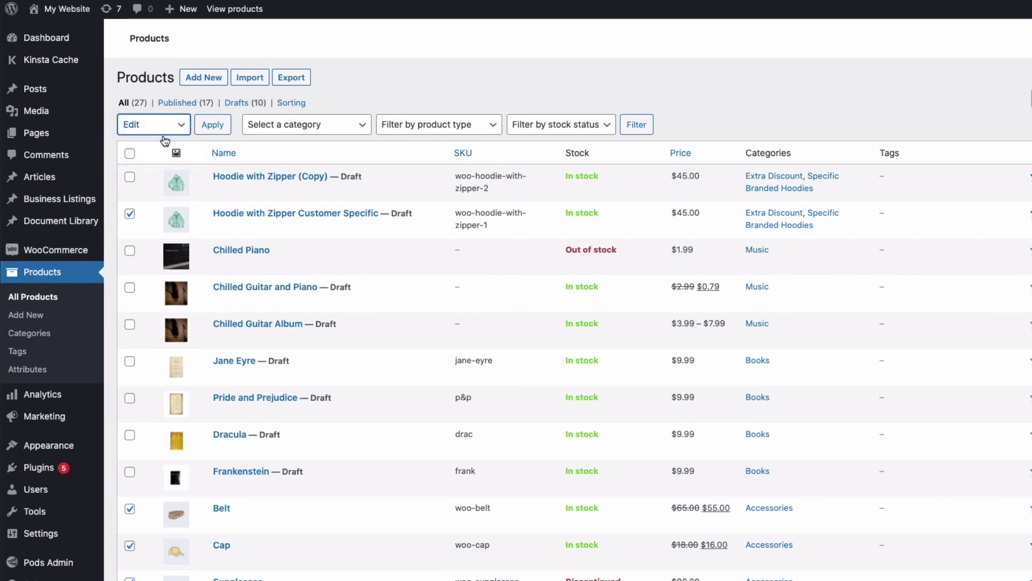
{"action": "left_click", "coordinate": [212, 127]}
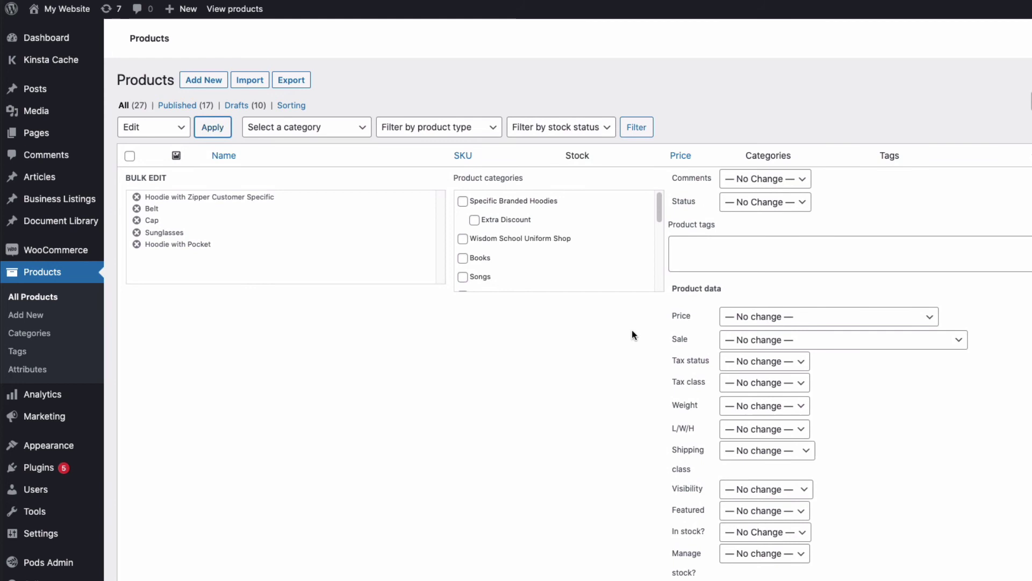
{"action": "scroll", "coordinate": [701, 438], "scroll_direction": "down", "scroll_amount": 2}
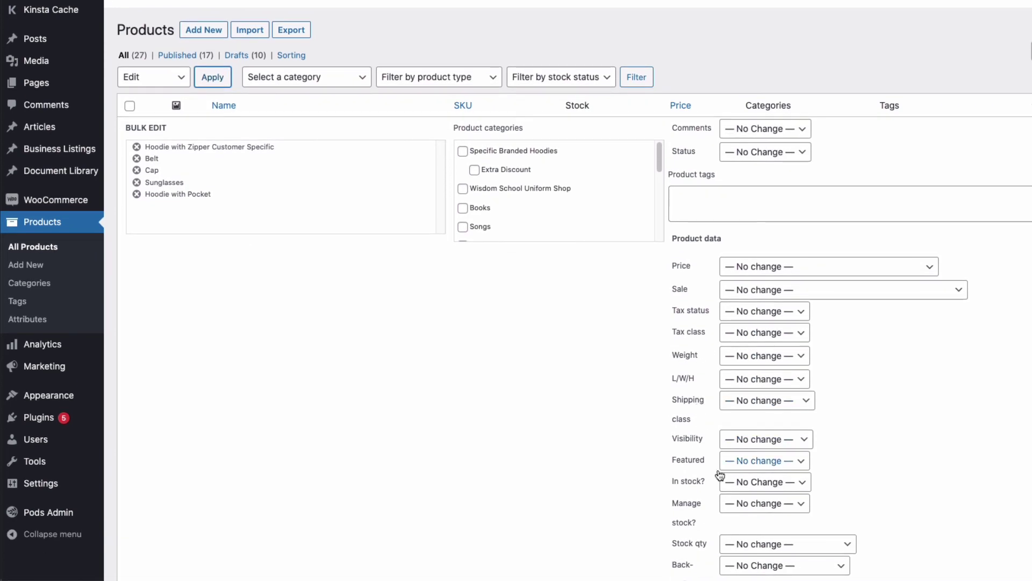
{"action": "left_click", "coordinate": [740, 481]}
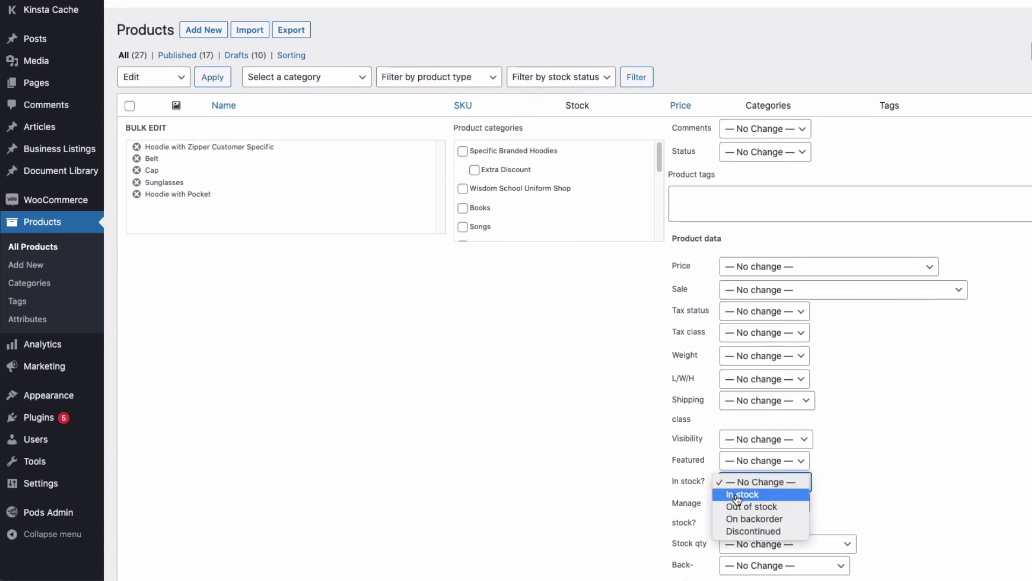
{"action": "left_click", "coordinate": [739, 532]}
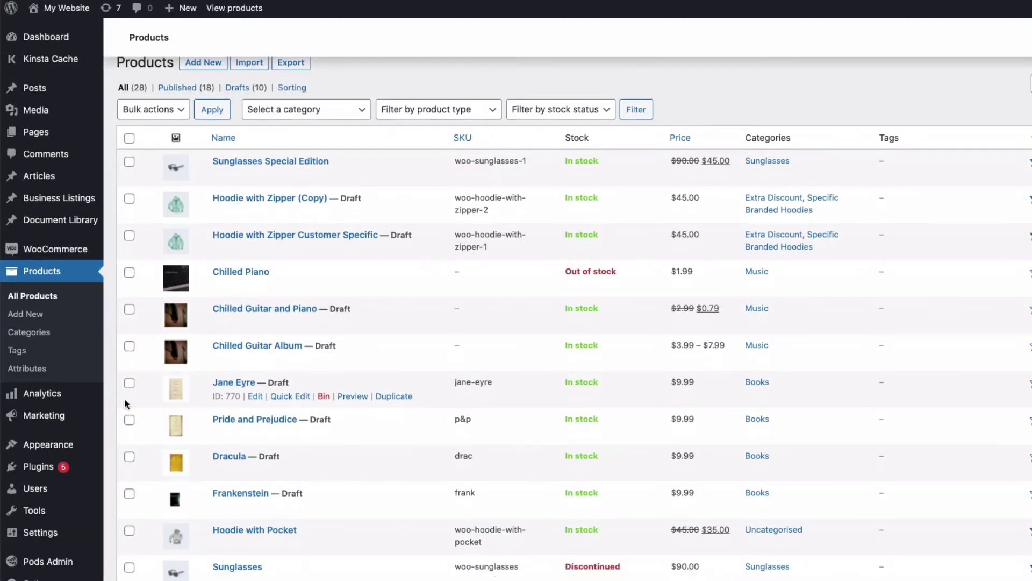
- Search 'sung' and add Sunglasses Special Edition as the Sunglasses upsell, then view the product
{"action": "scroll", "coordinate": [127, 398], "scroll_direction": "down", "scroll_amount": 4}
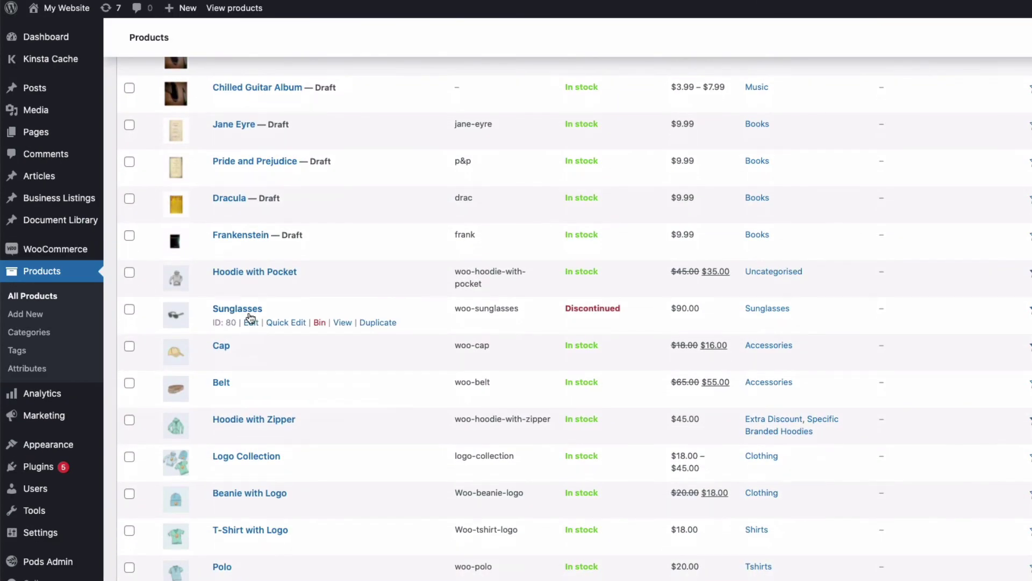
{"action": "left_click", "coordinate": [253, 323]}
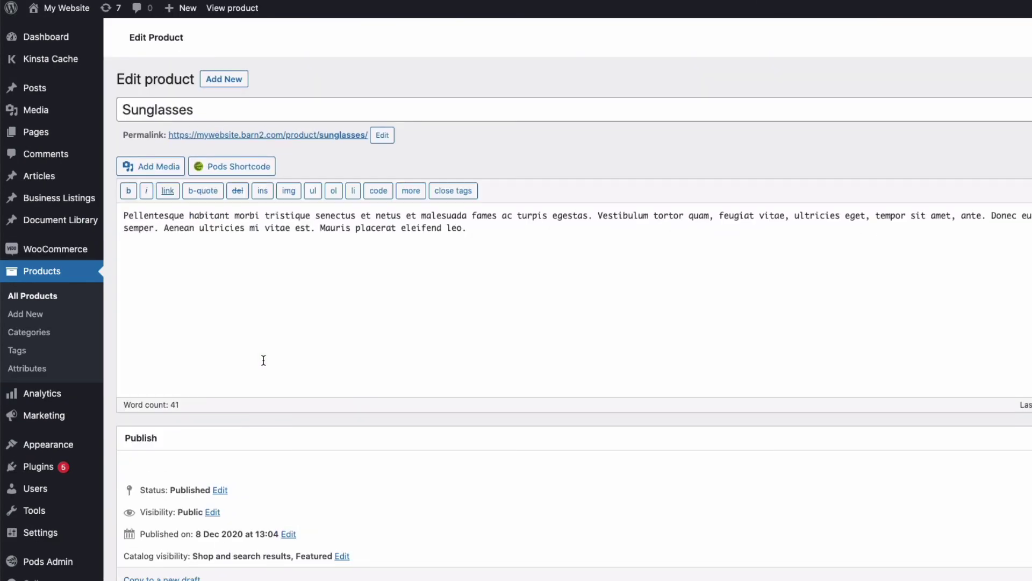
{"action": "scroll", "coordinate": [263, 357], "scroll_direction": "down", "scroll_amount": 8}
{"action": "left_click", "coordinate": [170, 344]}
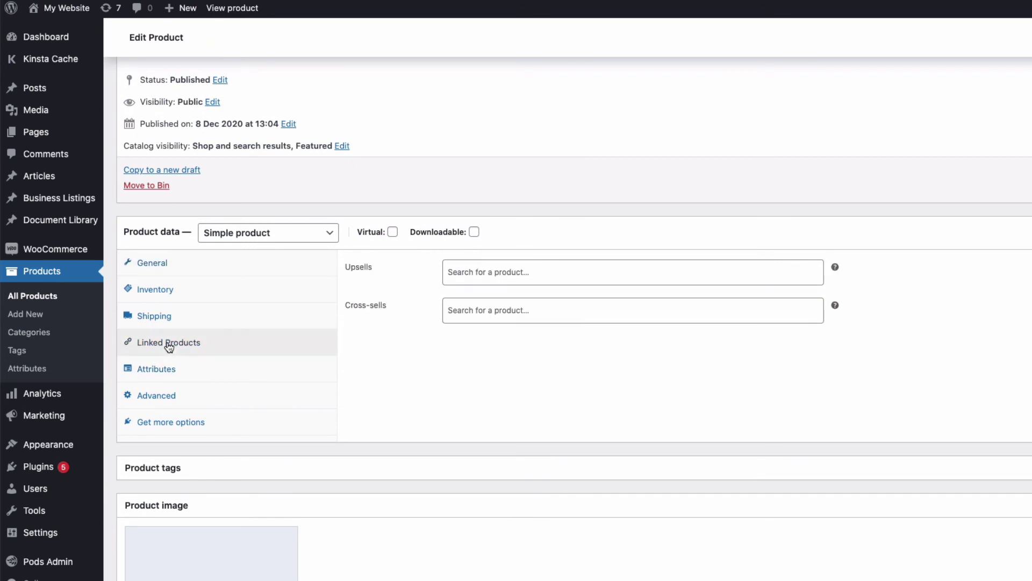
{"action": "left_click", "coordinate": [454, 272]}
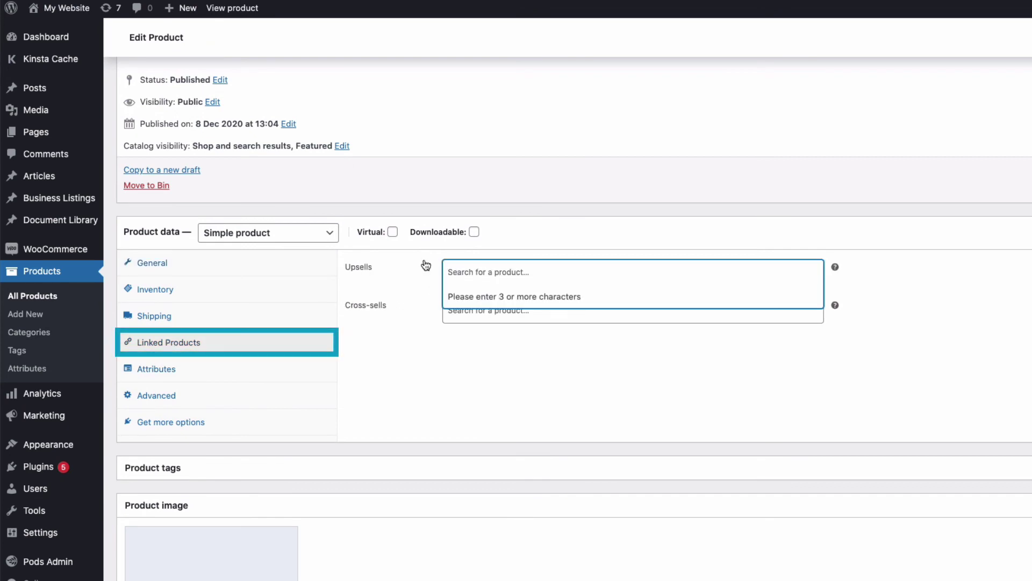
{"action": "type", "text": "sung"}
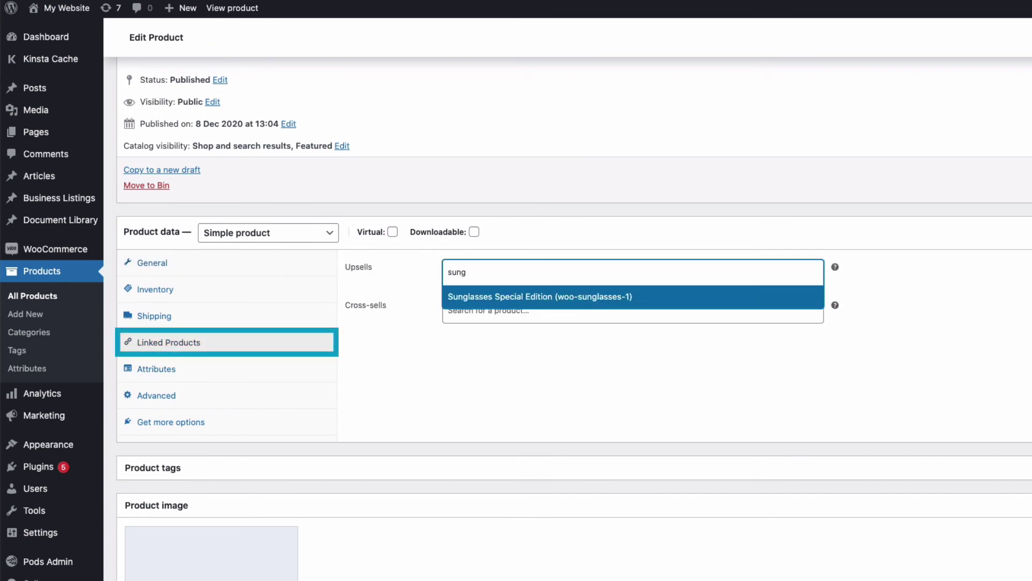
{"action": "left_click", "coordinate": [464, 297]}
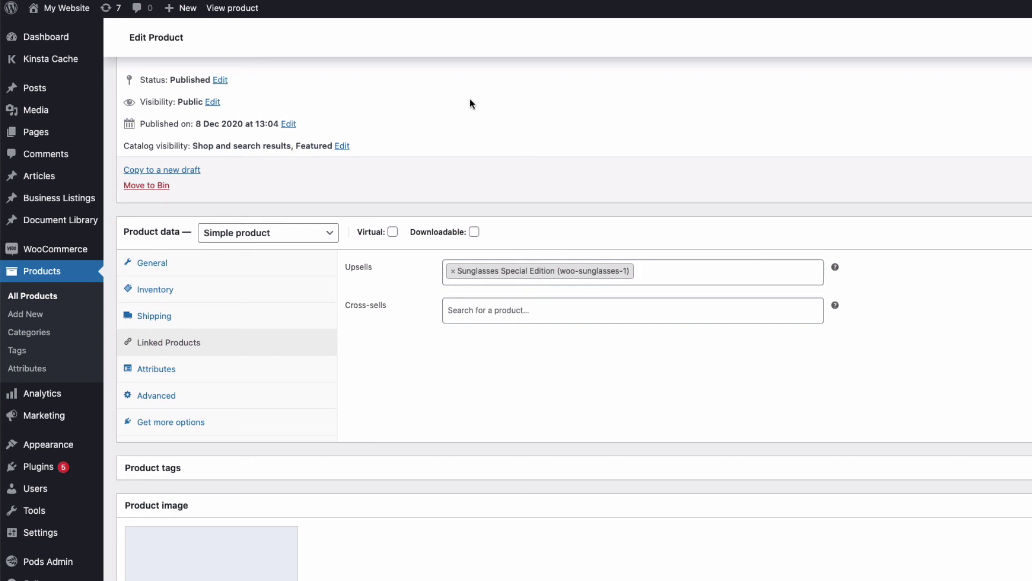
{"action": "left_click", "coordinate": [237, 9]}
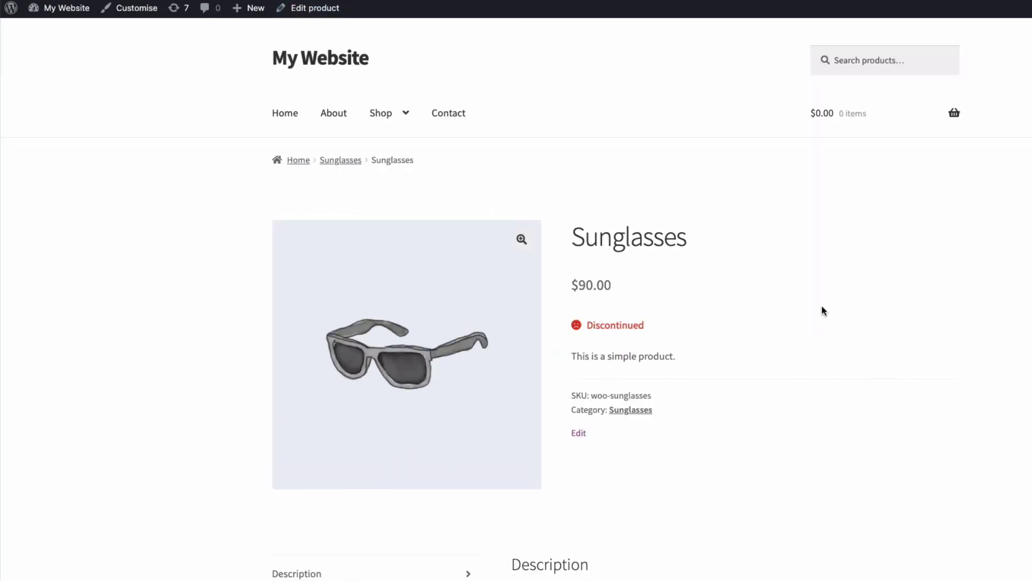
{"action": "scroll", "coordinate": [823, 301], "scroll_direction": "down", "scroll_amount": 10}
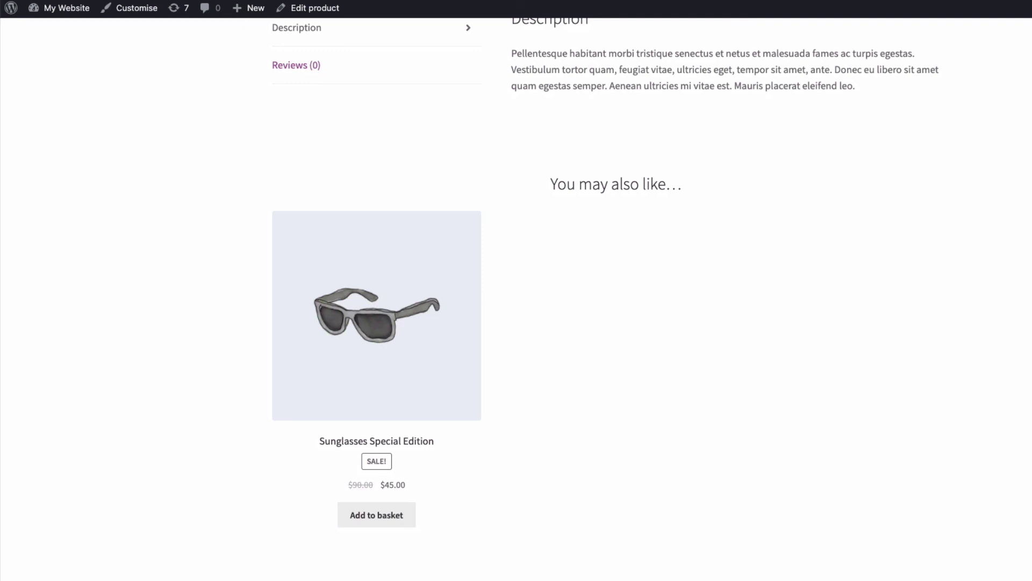
{"action": "scroll", "coordinate": [516, 301], "scroll_direction": "up", "scroll_amount": 10}
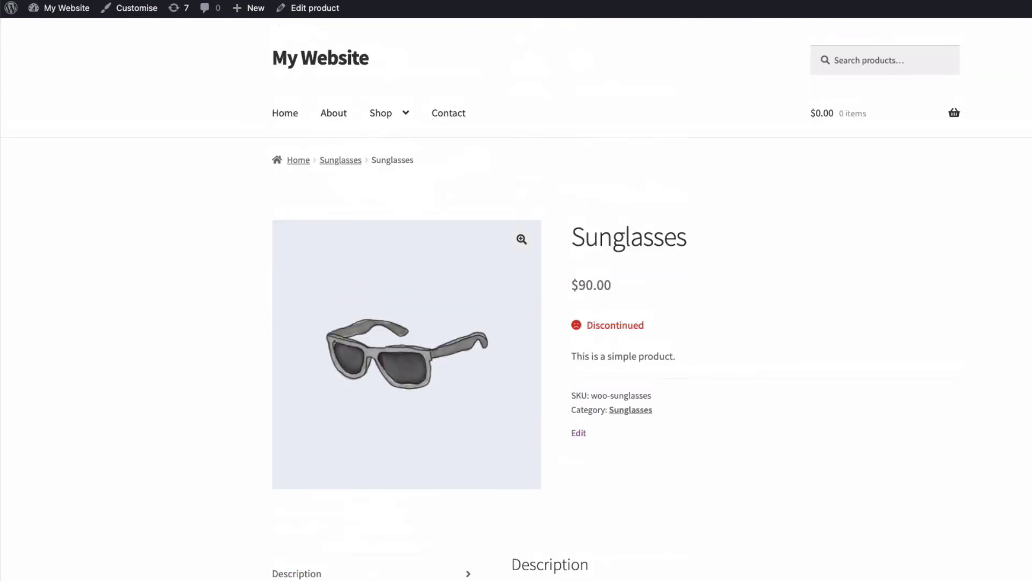